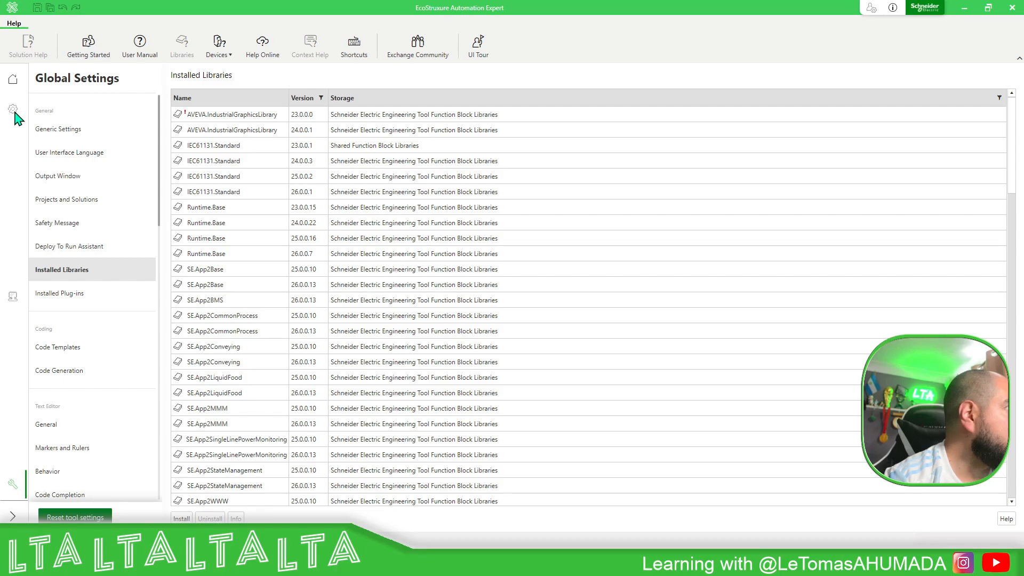
Step: Create a new solution named DeleteMe from the Starter Kit (Windows HMI) template, replacing the existing one and finishing with default properties
click(13, 78)
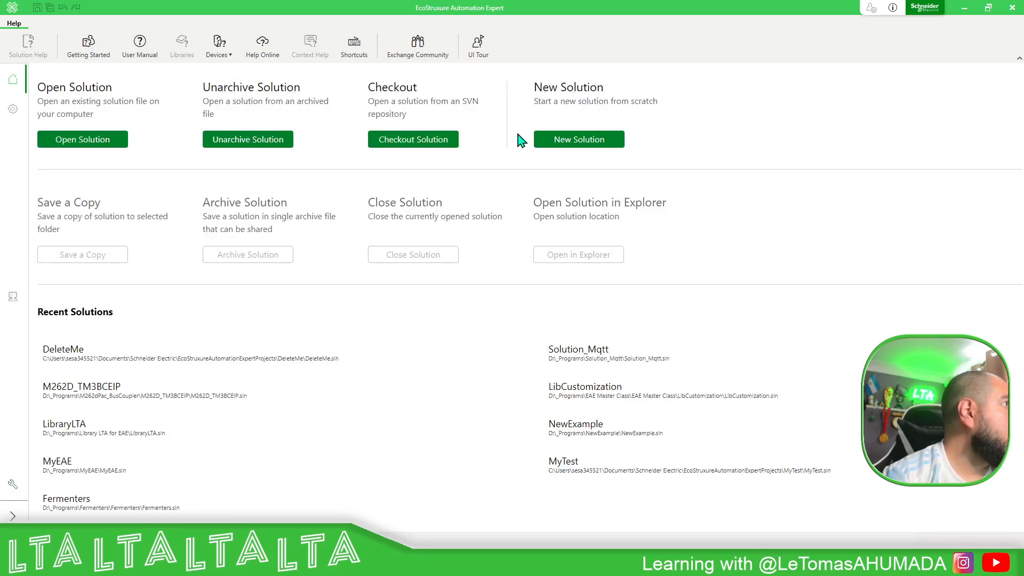
click(555, 143)
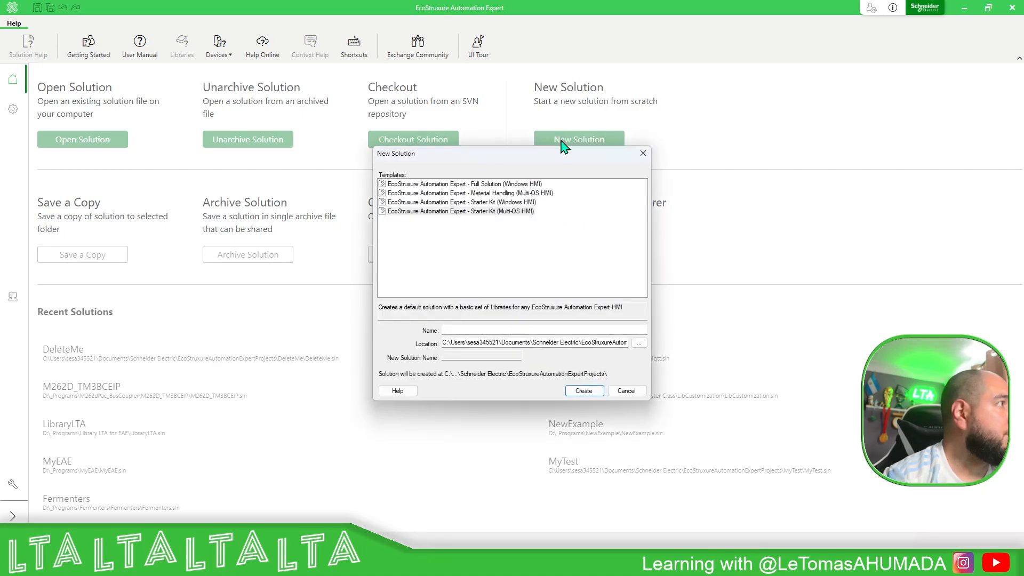
click(518, 195)
click(518, 202)
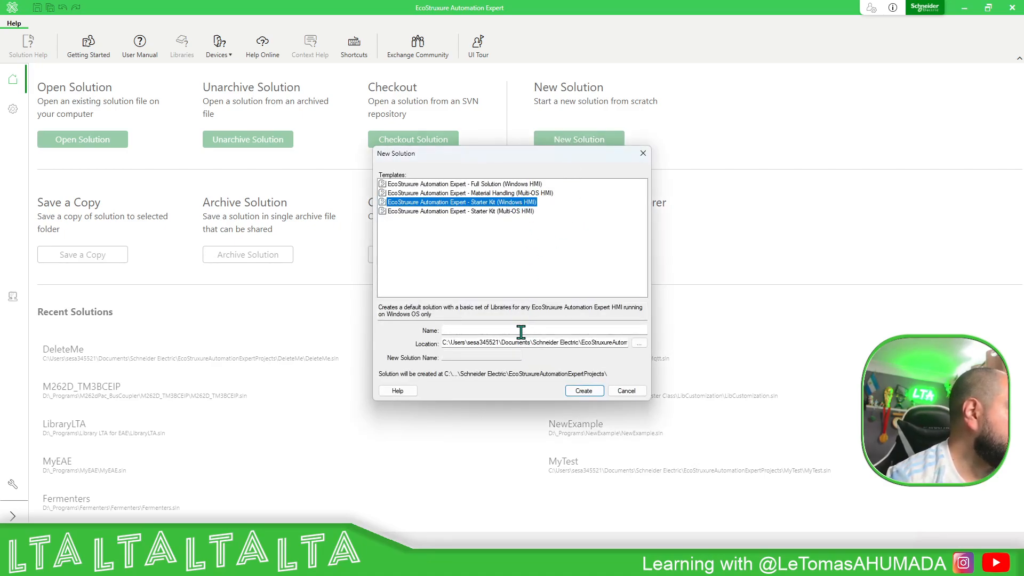
click(521, 330)
text(DeleteMe)
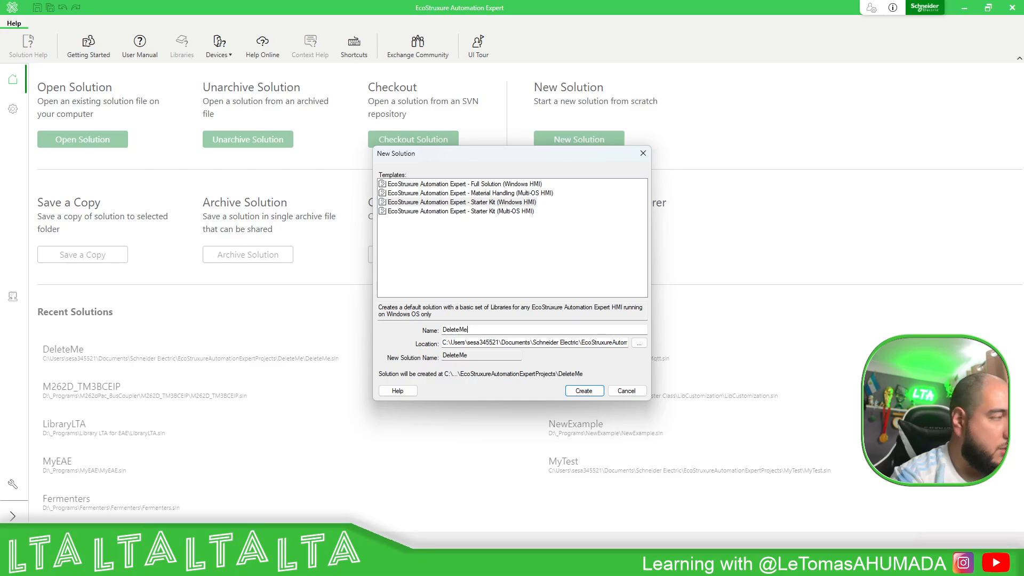
click(583, 391)
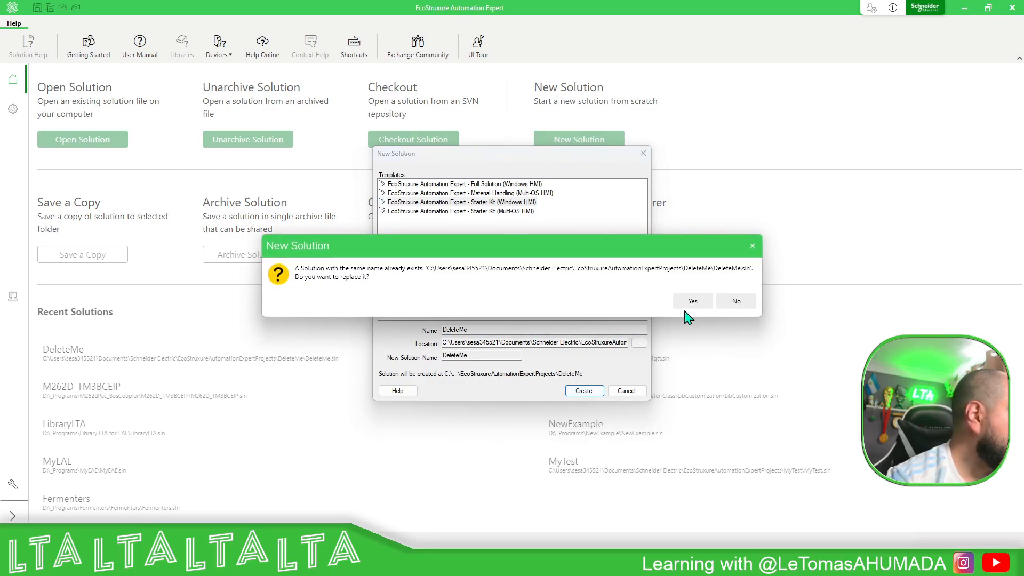
click(686, 303)
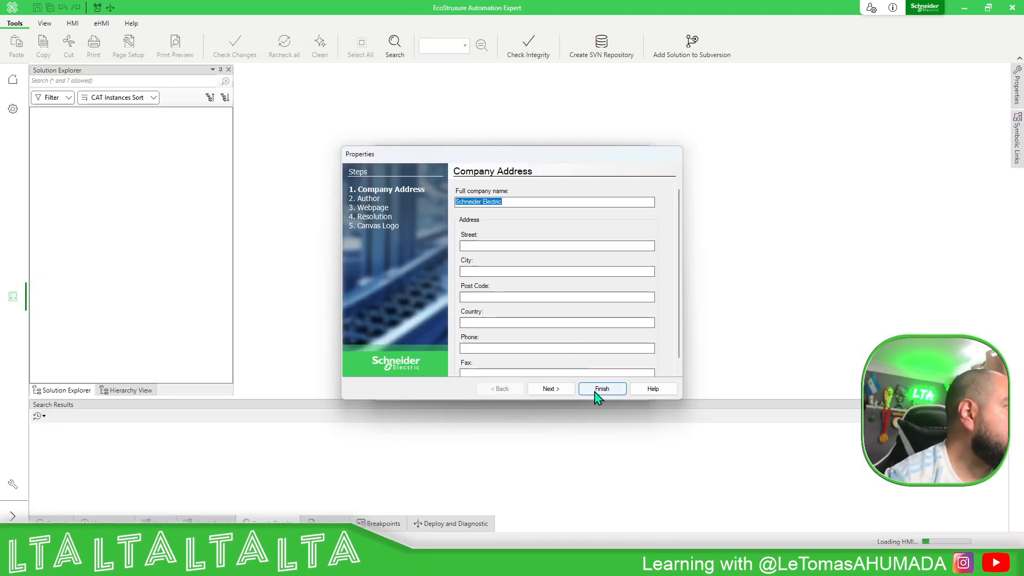
click(594, 388)
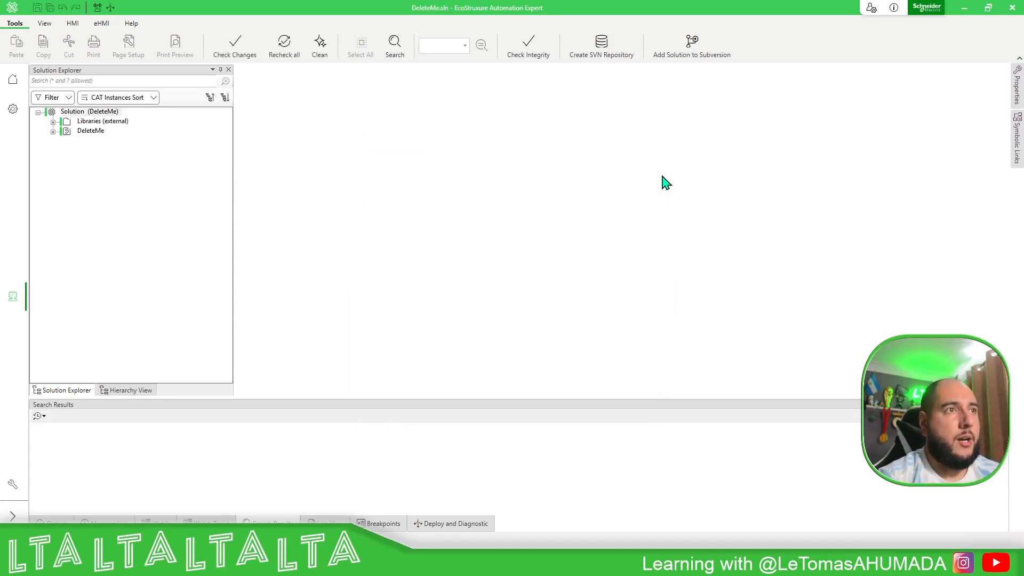
Step: Start a library installation from the global list of installed libraries, closing the open solution
click(53, 122)
click(53, 161)
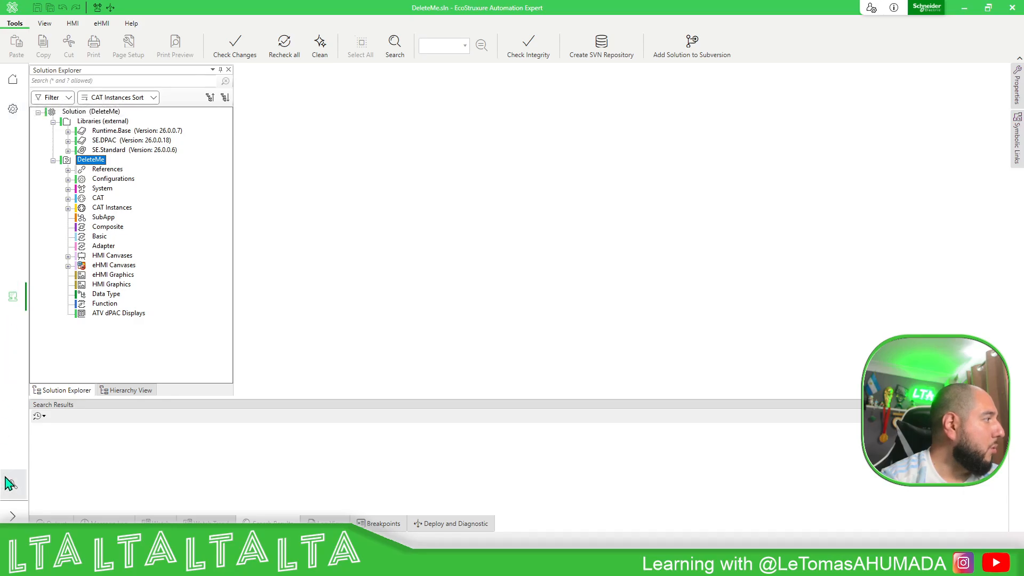
click(13, 516)
click(40, 488)
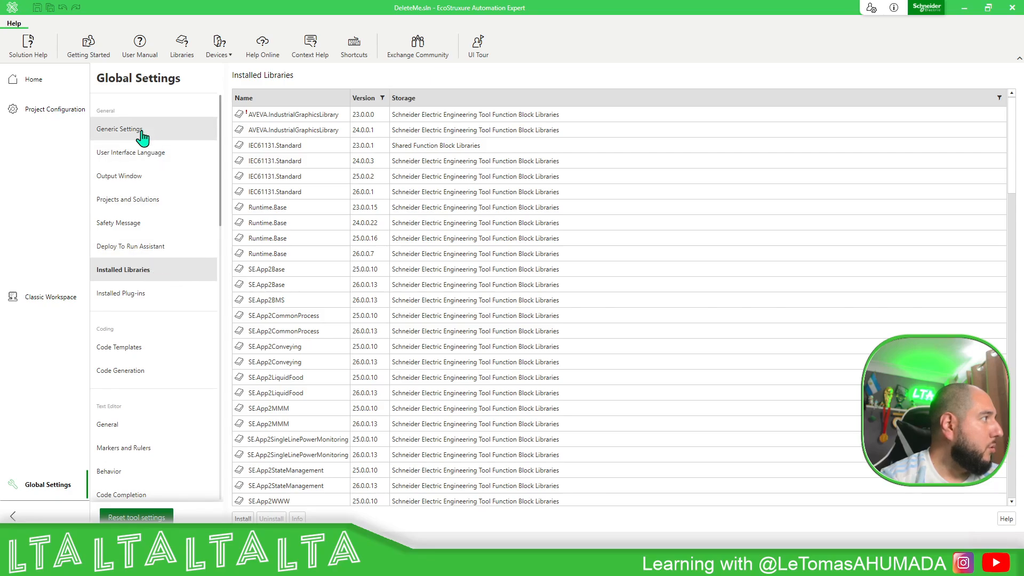
click(249, 518)
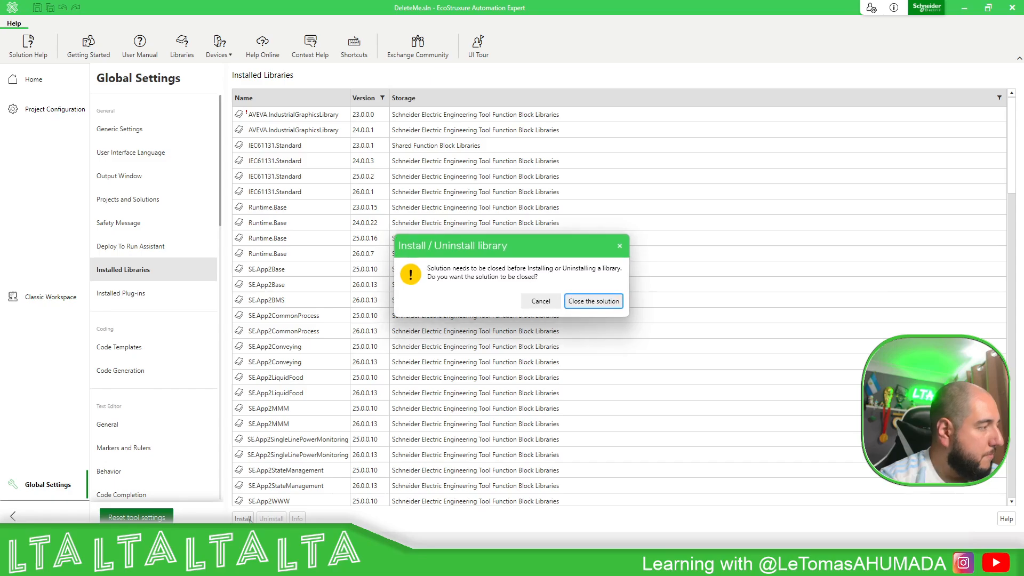
click(585, 304)
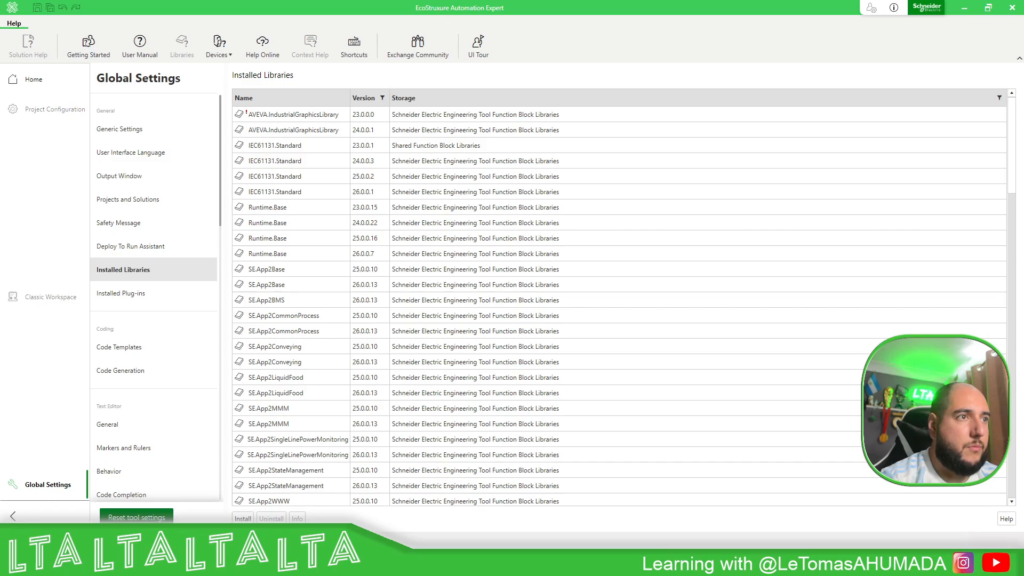
Step: Install the library file LTA.TM3BC-26.0.0.2.fblib, accepting its license agreement, and look for it among the installed libraries
drag(713, 128, 366, 107)
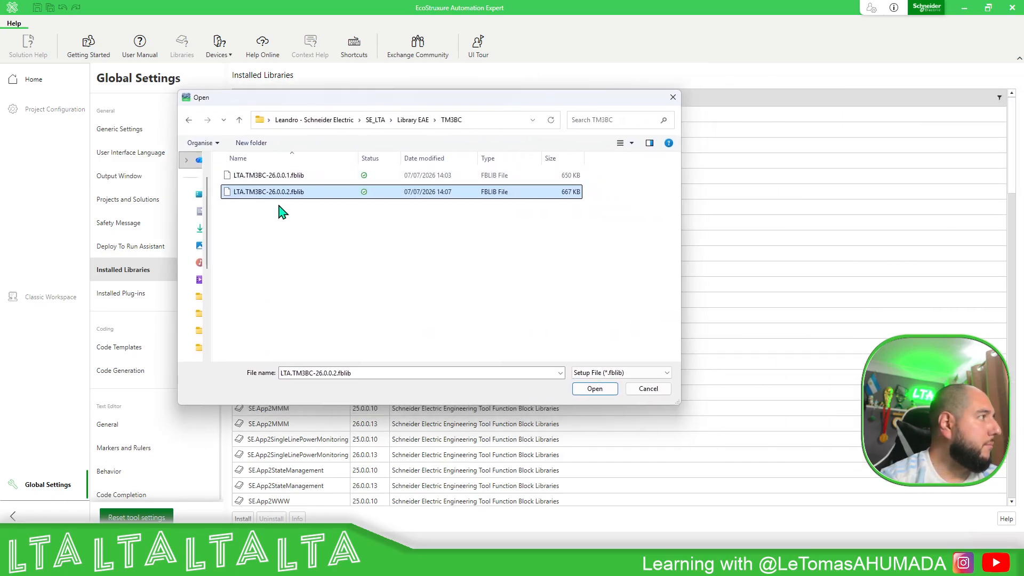
click(595, 388)
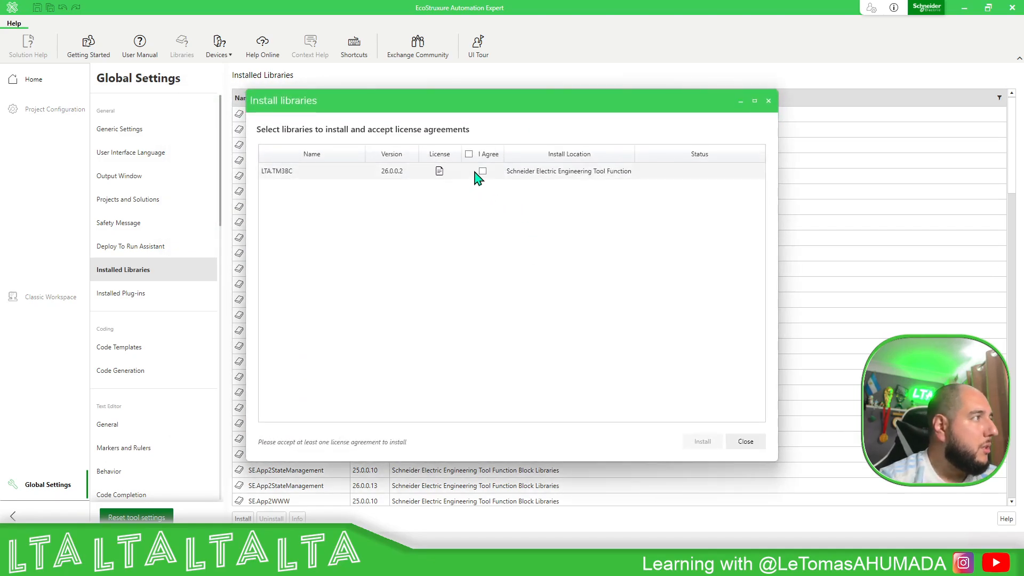
click(482, 171)
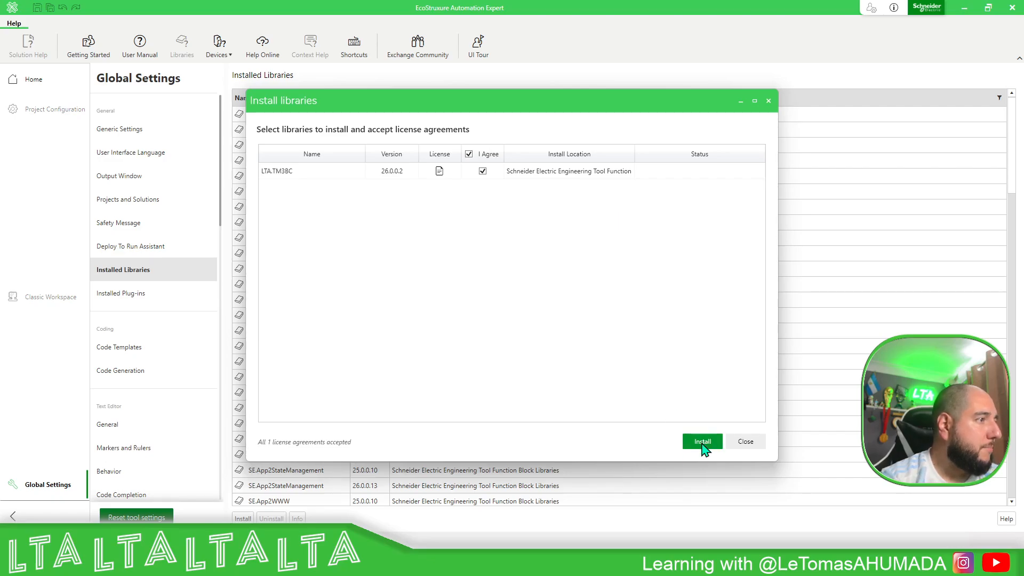
click(703, 443)
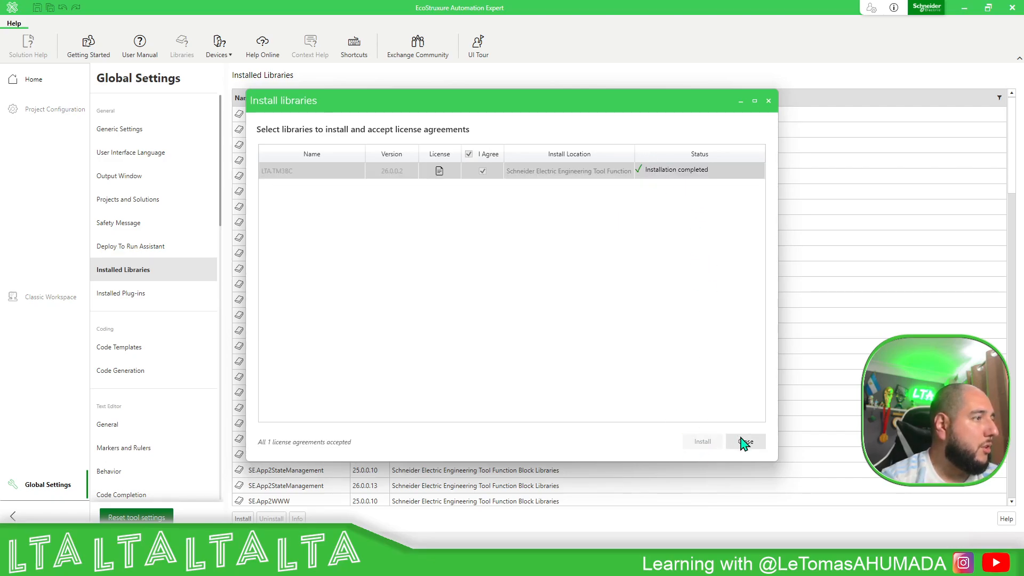
click(744, 440)
scroll(347, 342, down, 15)
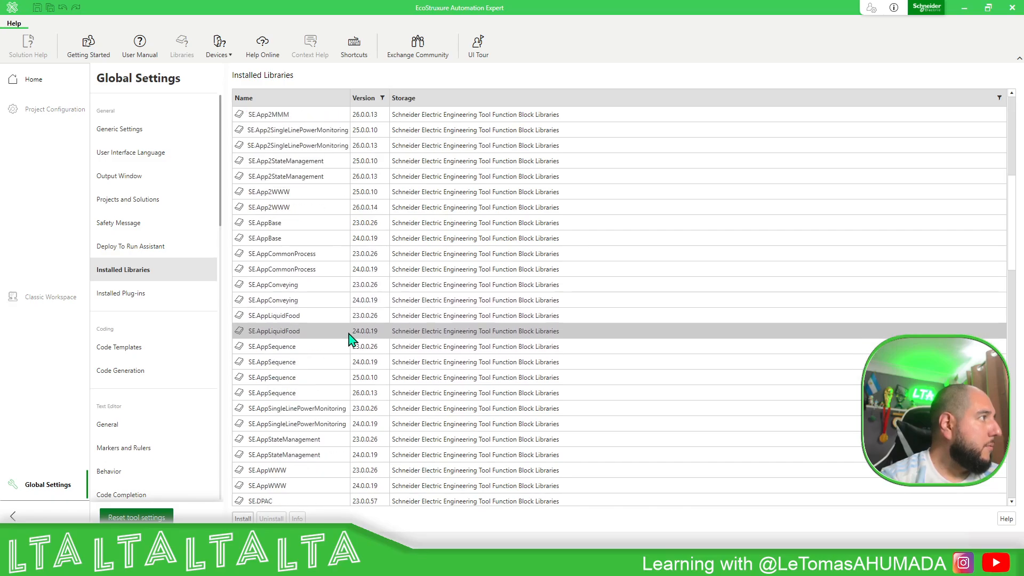
scroll(373, 363, down, 15)
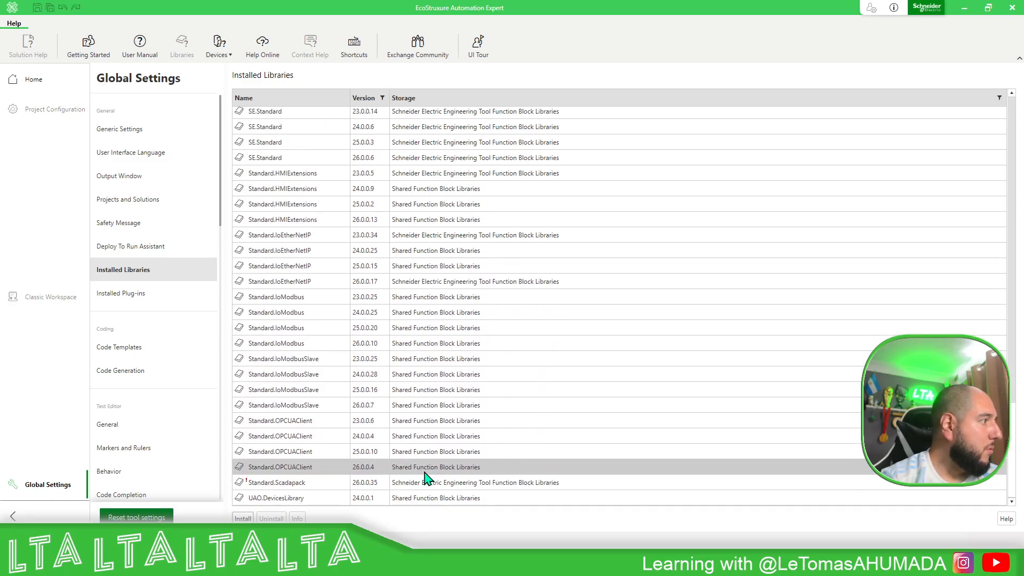
scroll(496, 459, up, 20)
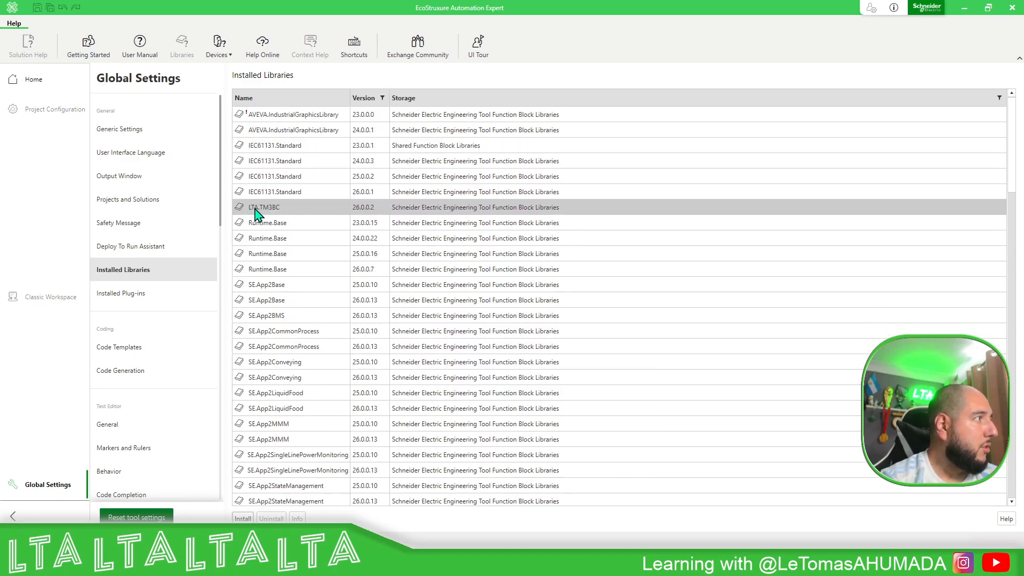
Step: Reopen the recent DeleteMe solution and expand its project references
click(29, 81)
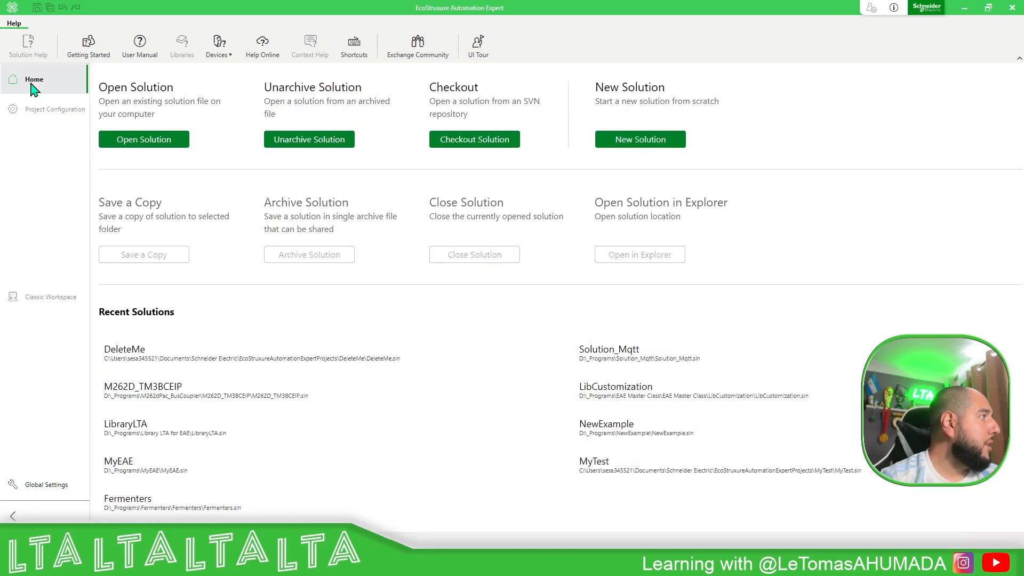
click(158, 358)
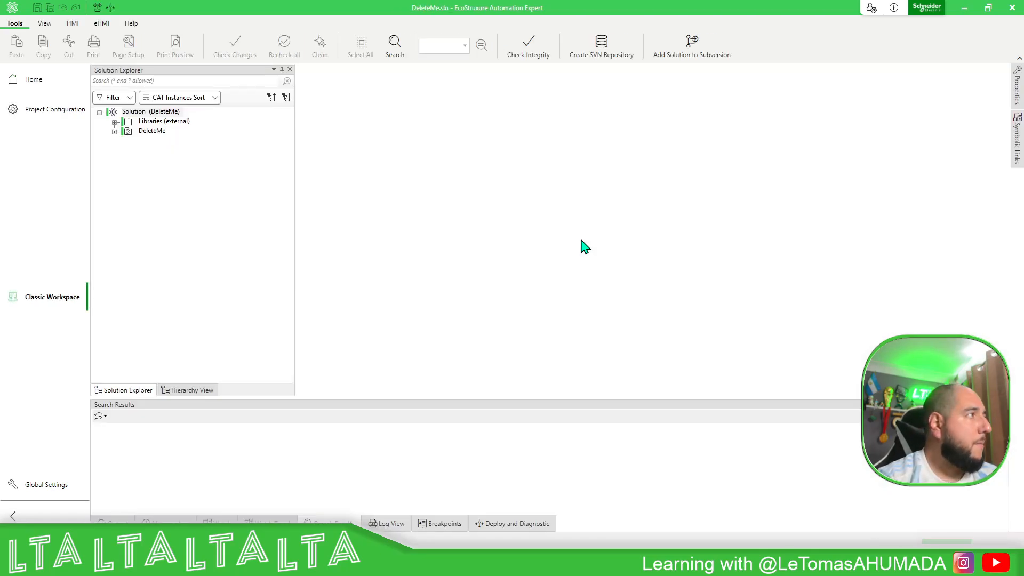
double_click(118, 133)
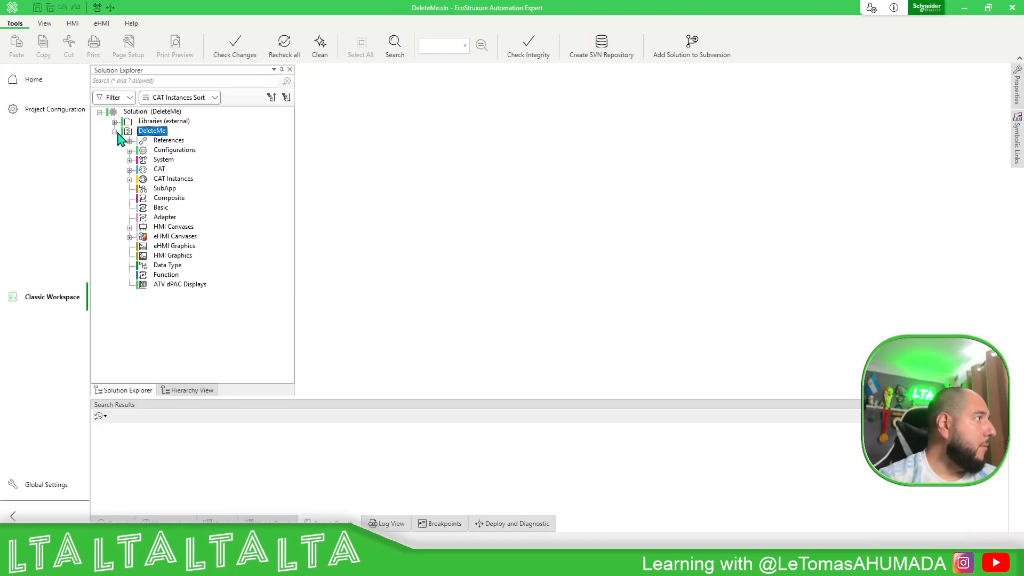
click(128, 141)
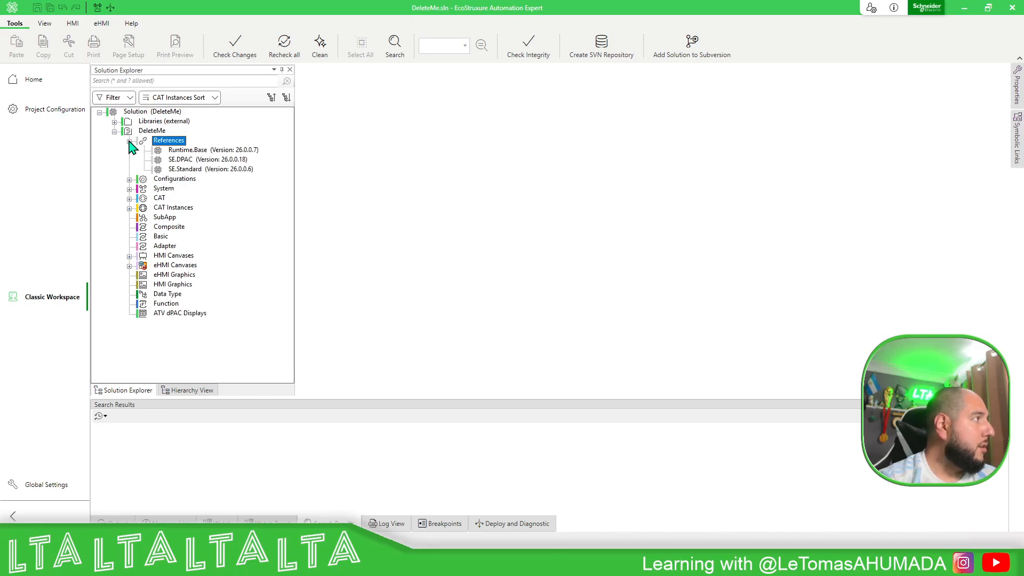
Step: Add LTA.TM3BC 26.0.0.2 and its dependent libraries to the DeleteMe project's library references, applying the change and reopening the solution
click(57, 115)
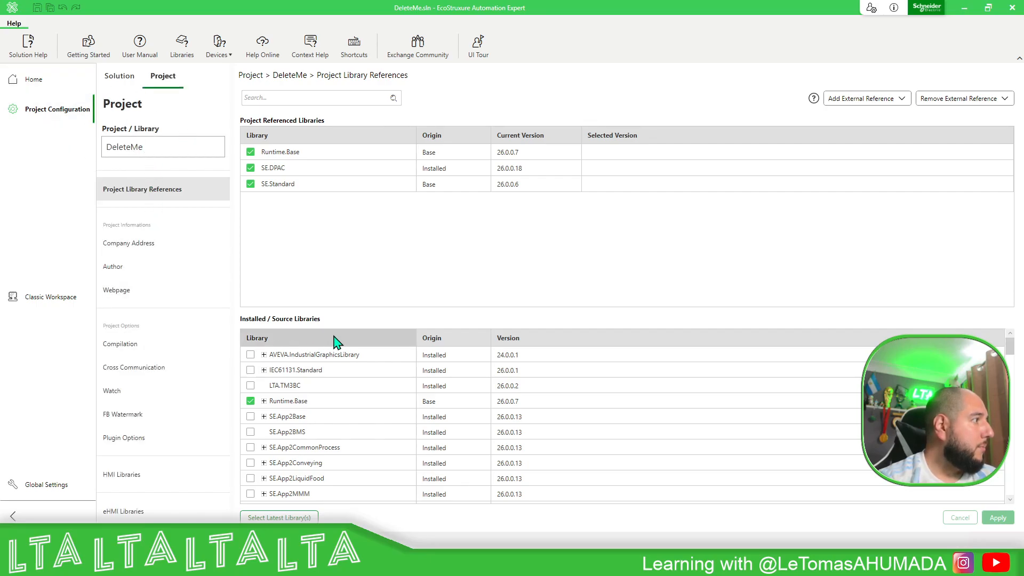
click(250, 386)
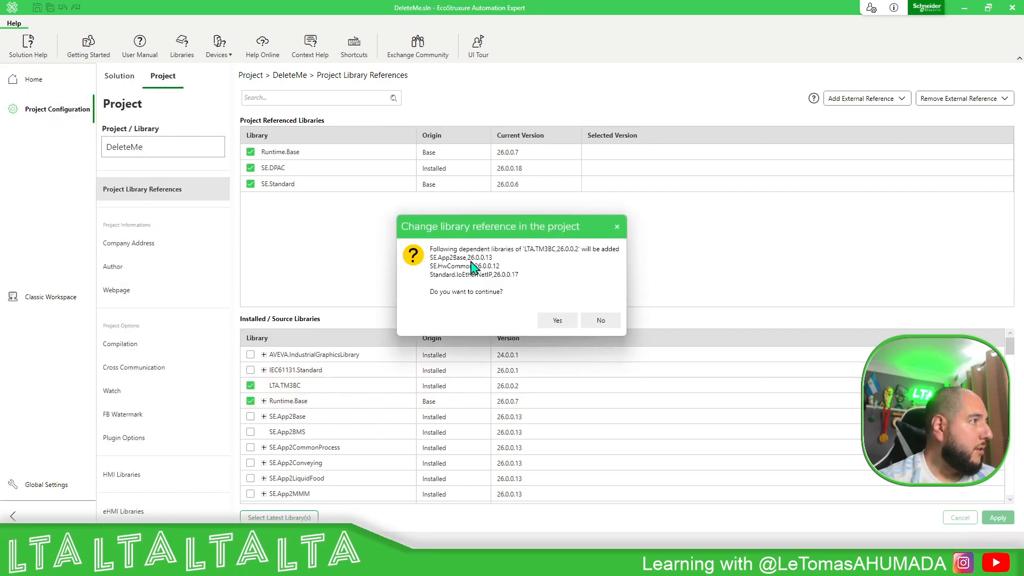
drag(512, 227, 488, 196)
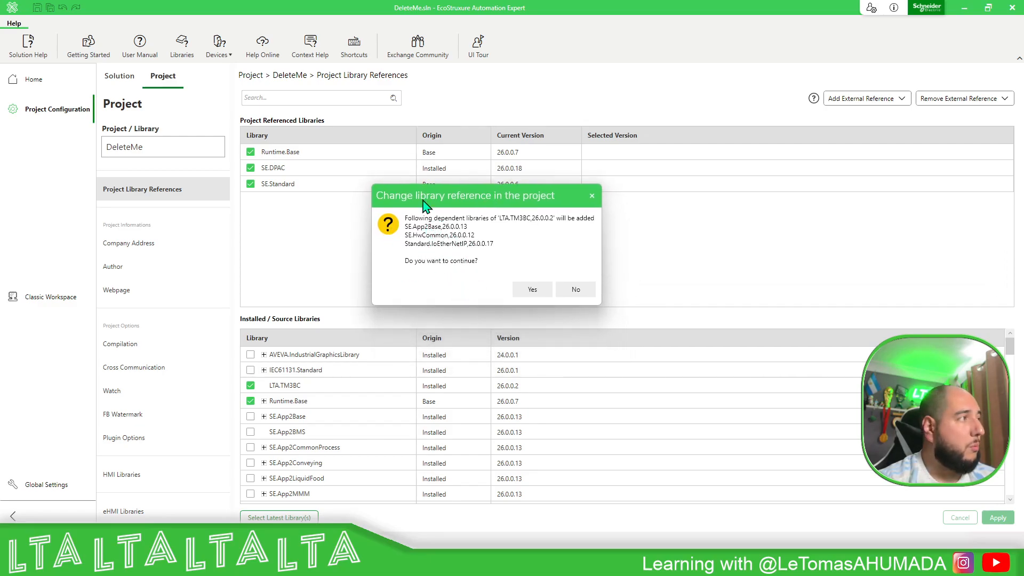
click(531, 290)
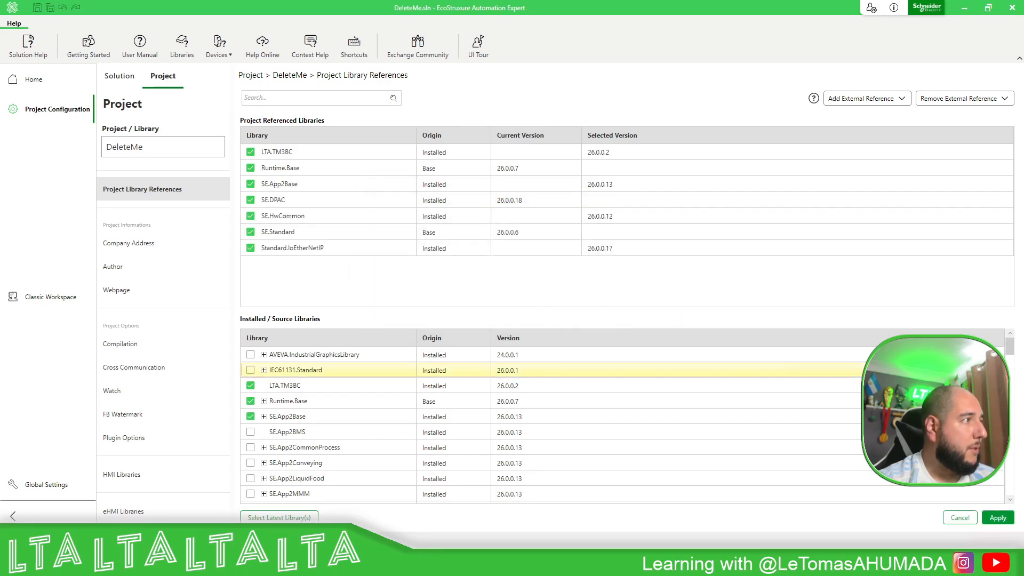
click(998, 518)
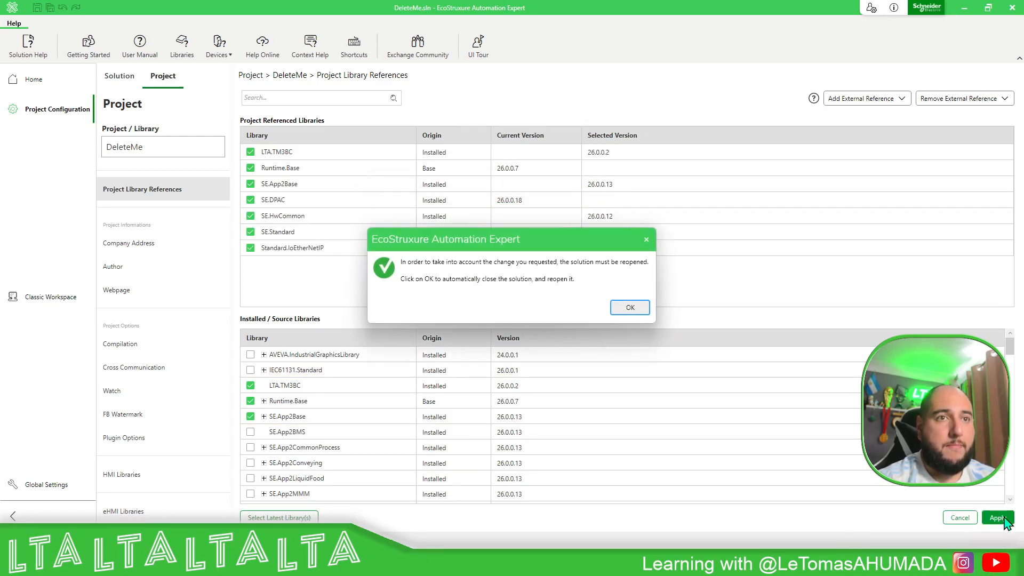
click(630, 308)
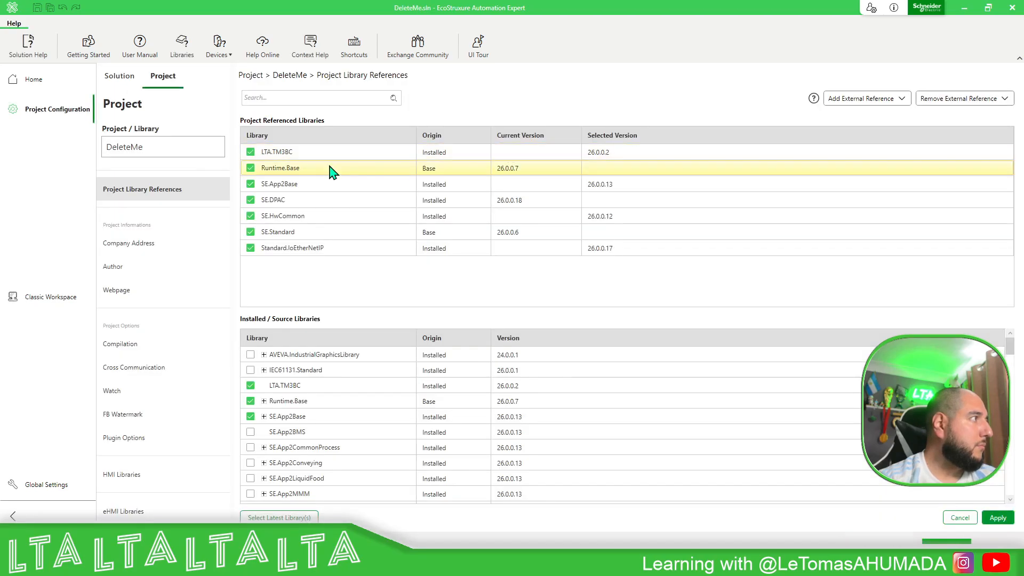
Step: Examine the DeleteMe project references and the LTA.TM3BC library's composite contents down to the TM3_Analog and TM3_Digital folders
click(68, 298)
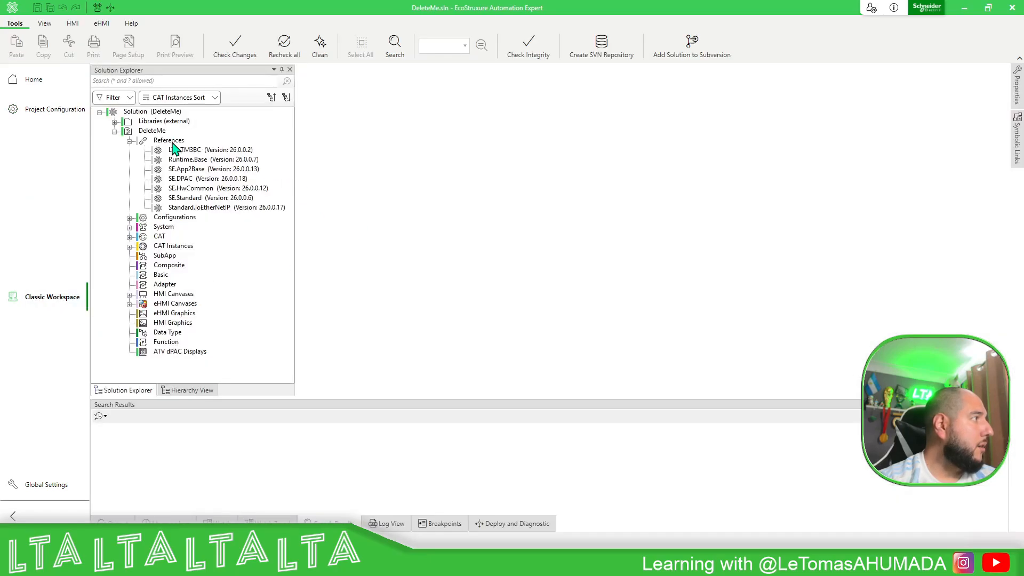
click(158, 131)
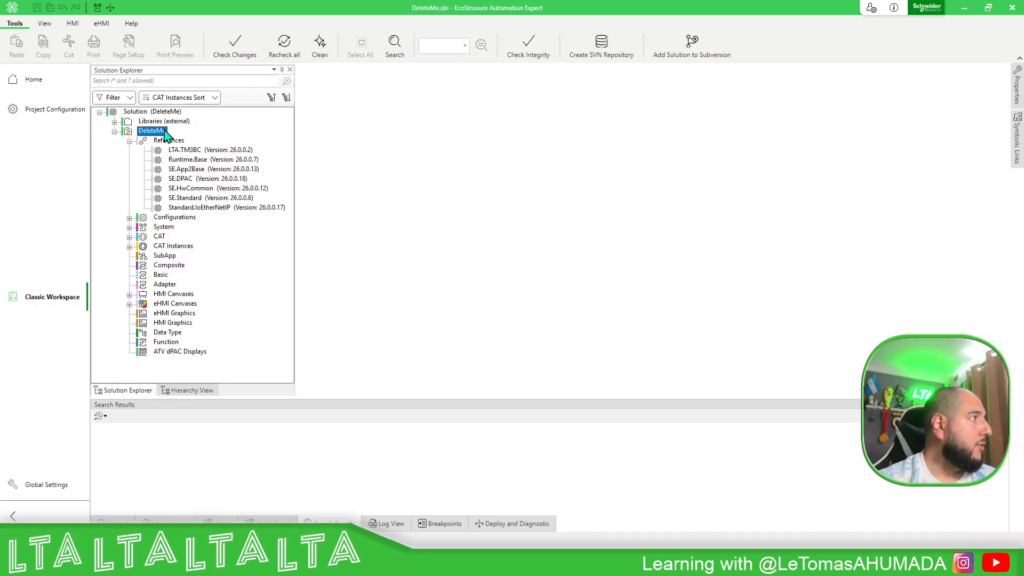
click(193, 152)
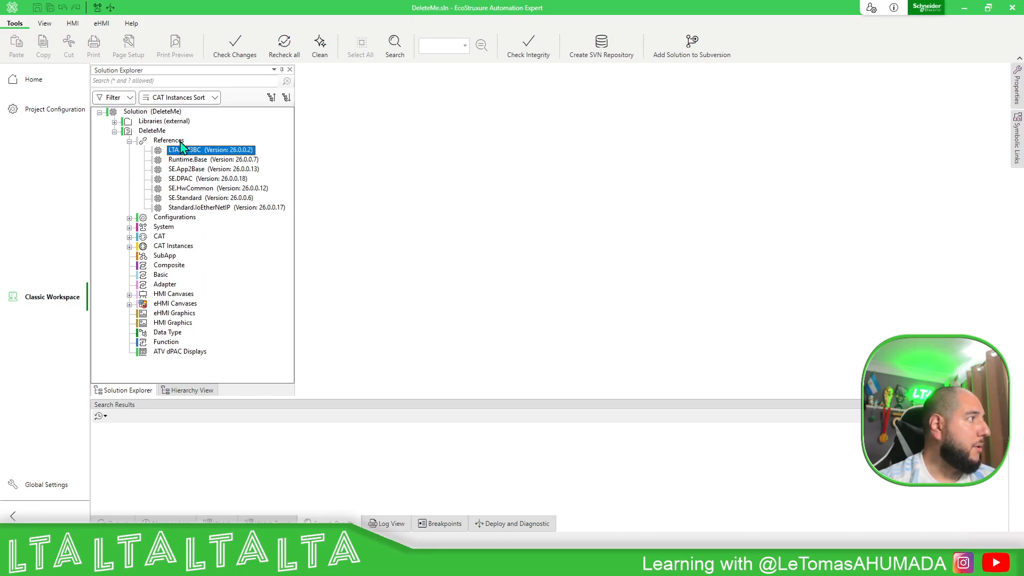
click(114, 122)
click(160, 131)
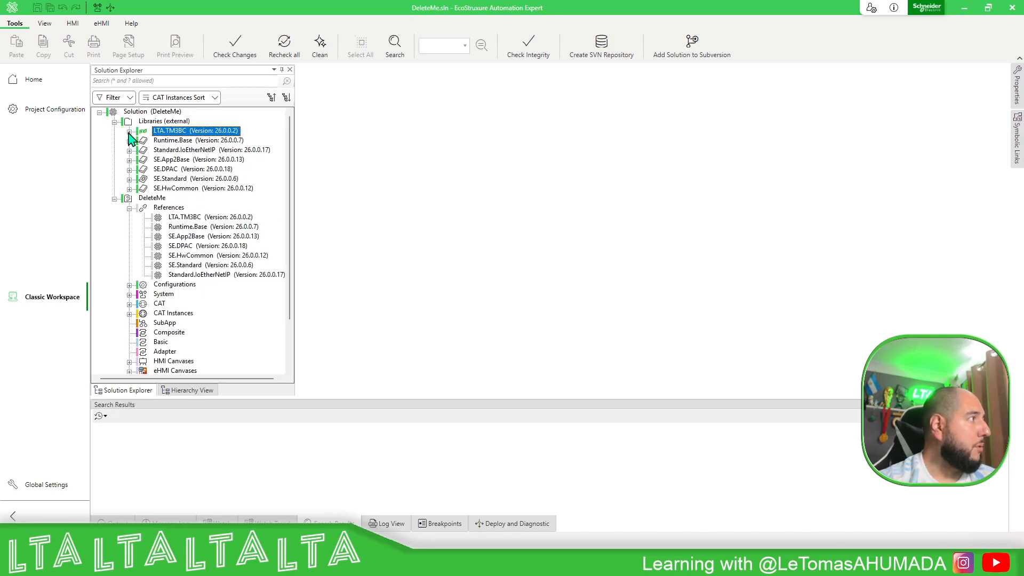
click(129, 131)
click(144, 150)
click(159, 160)
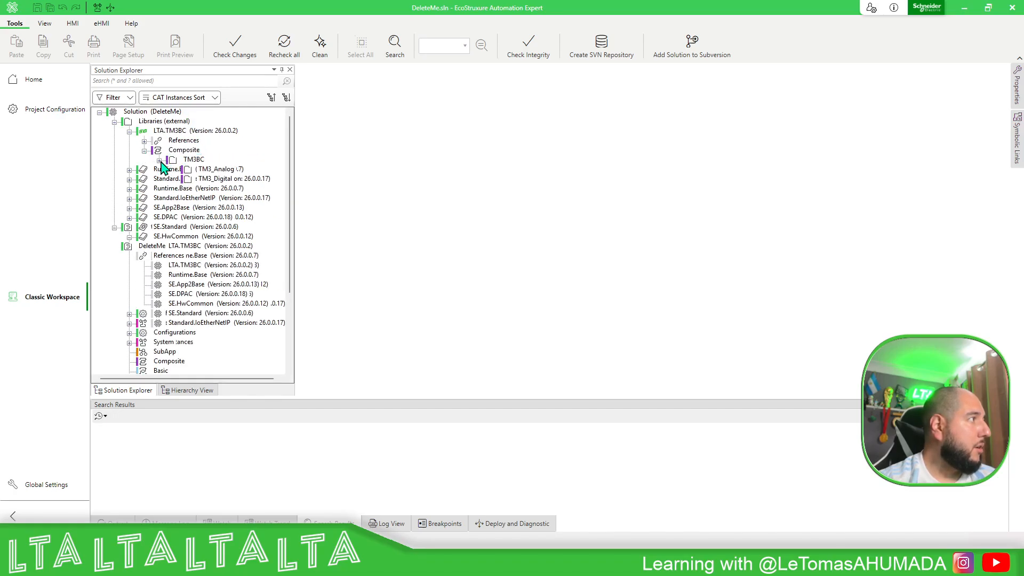
click(174, 179)
click(174, 170)
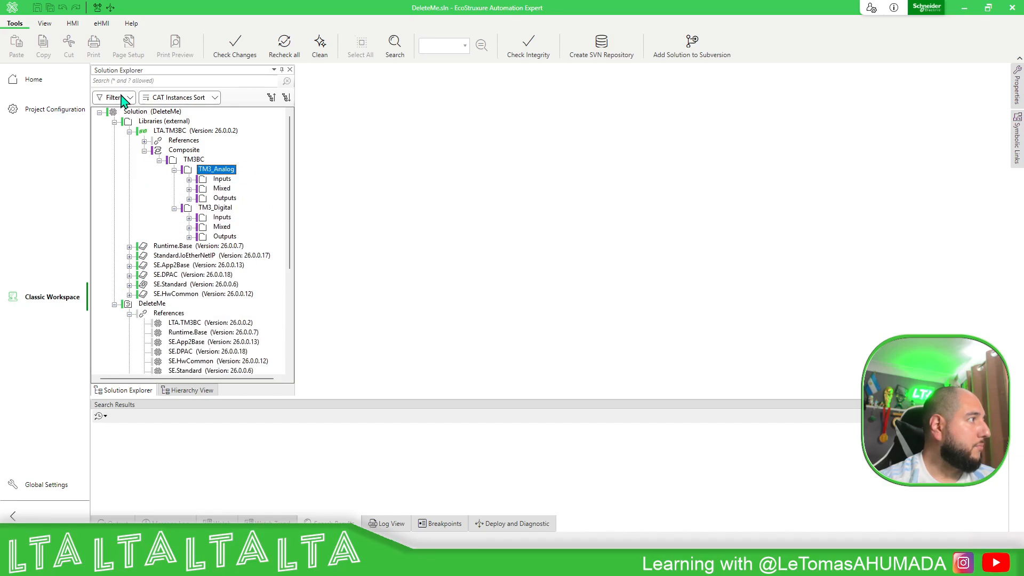